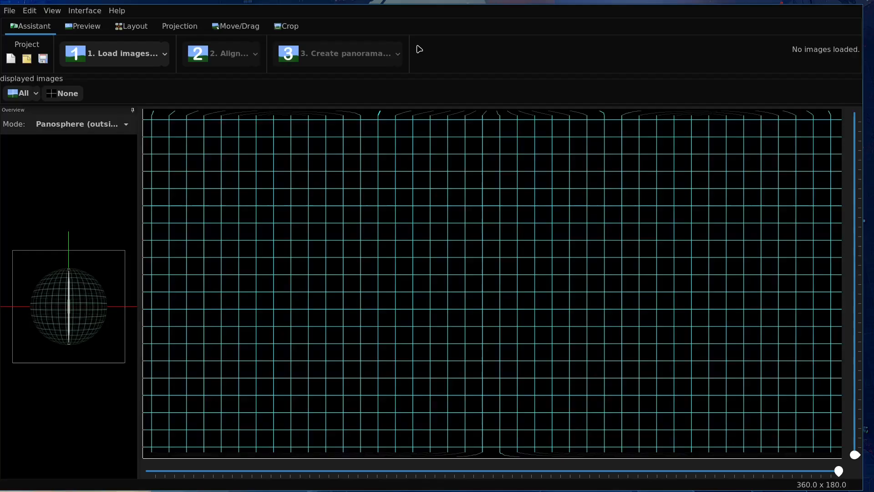
Load front0.tif and front1.tif from the ActiveScans folder as the project's source images.
left_click(122, 54)
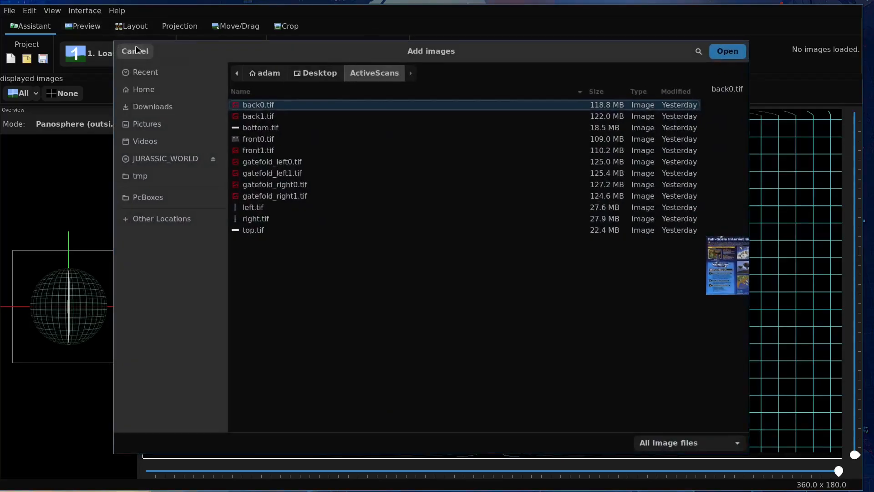
left_click(269, 140)
left_click(268, 152, "shift")
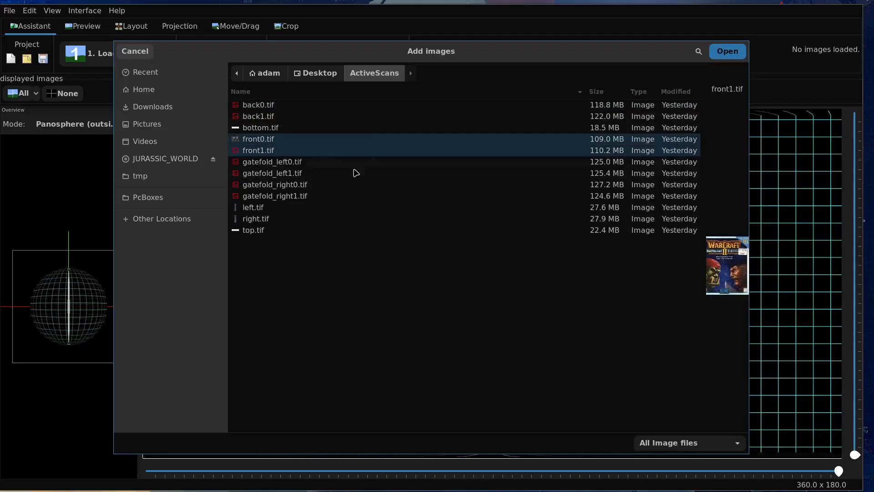
left_click(728, 51)
left_click(731, 52)
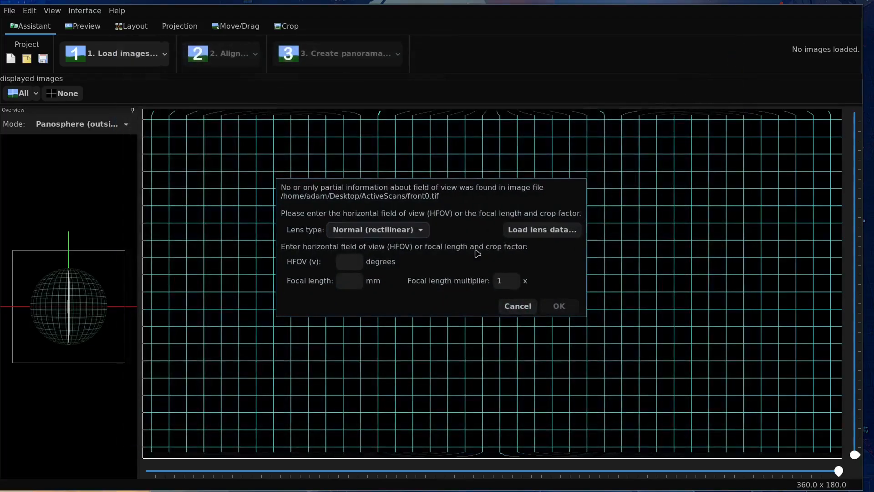
Set the horizontal field of view to 10 degrees for both front0.tif and front1.tif.
left_click(358, 261)
type("10")
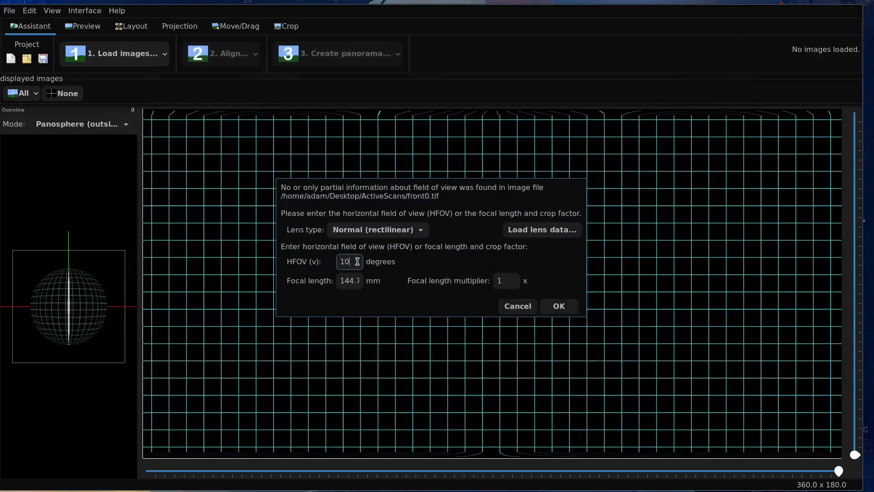
key("Return")
left_click(357, 261)
type("1")
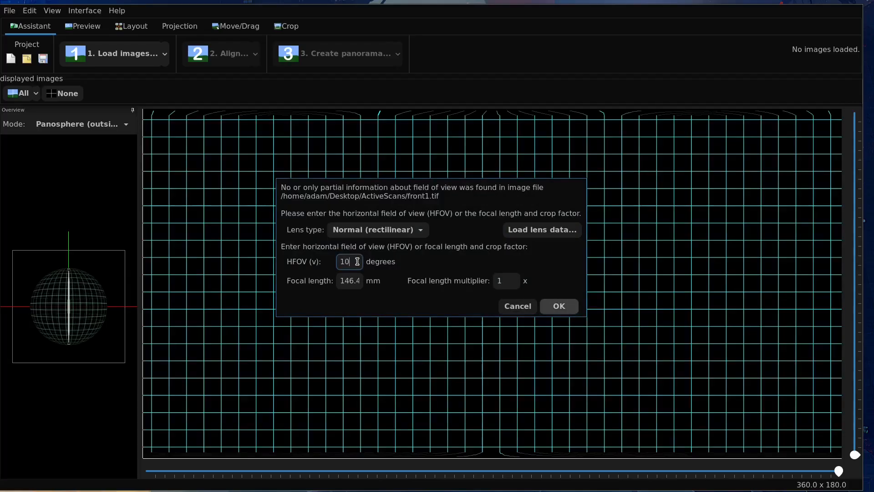
key("Return")
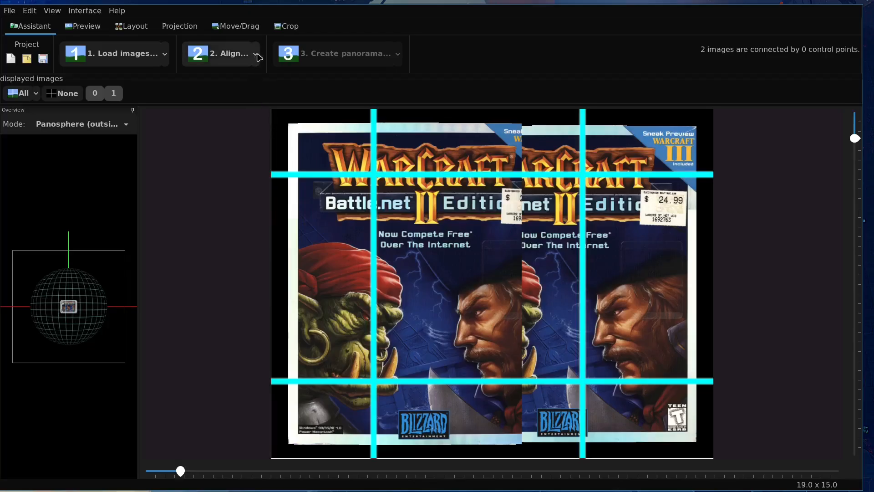
Align the two scans with the Scanned images assistant and toggle the displayed images off and on to check the overlap.
left_click(256, 55)
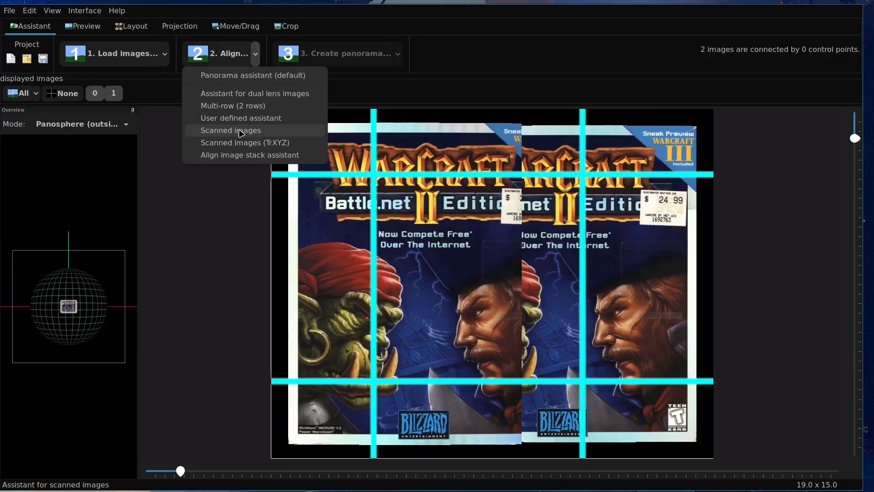
left_click(241, 131)
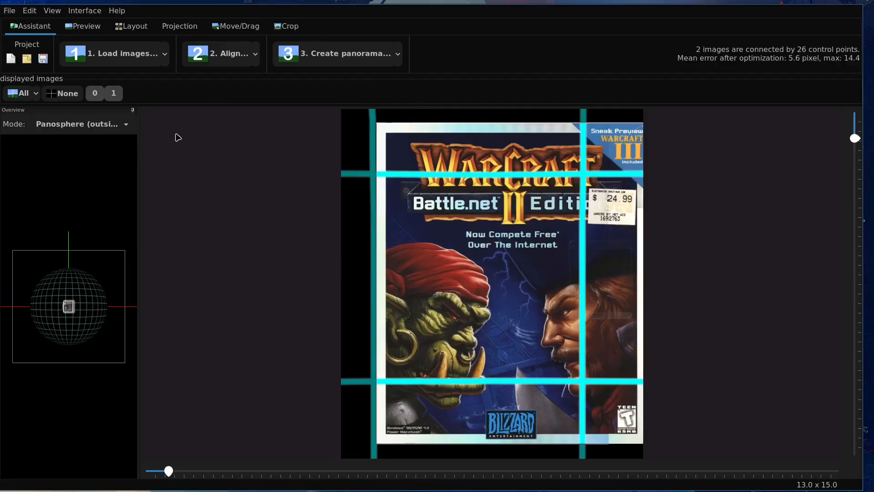
left_click(63, 94)
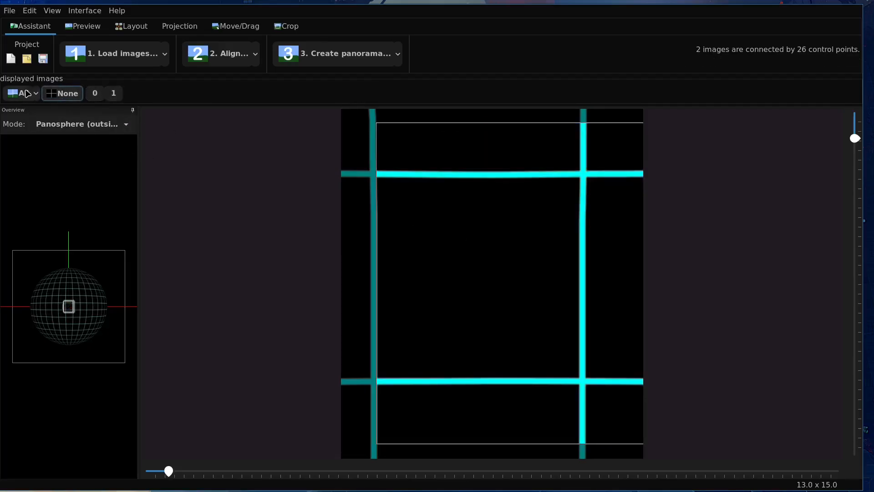
left_click(24, 93)
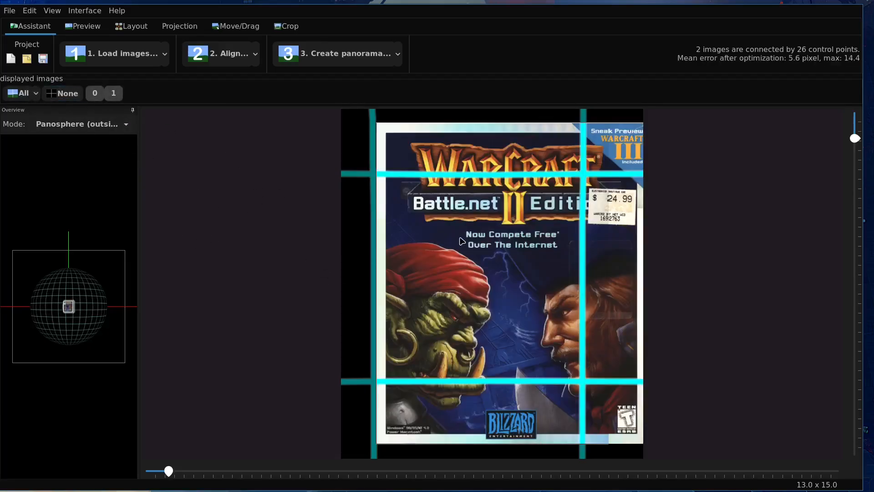
Shift the stitched cover leftward so its full width fits inside the canvas, and autocrop the panorama.
left_click(262, 30)
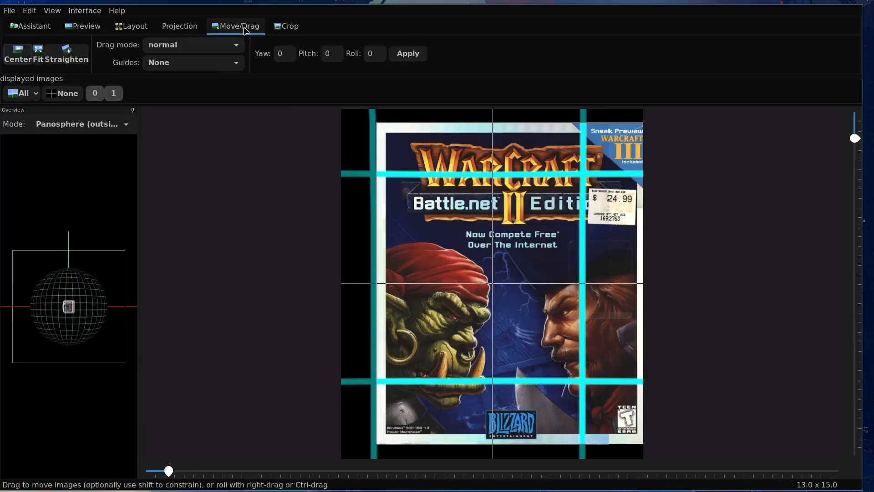
left_click_drag(510, 223, 496, 223)
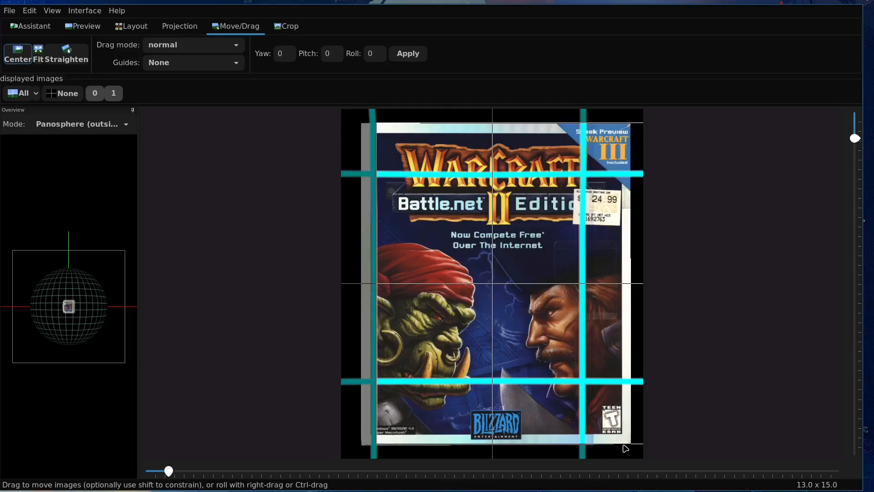
left_click(286, 26)
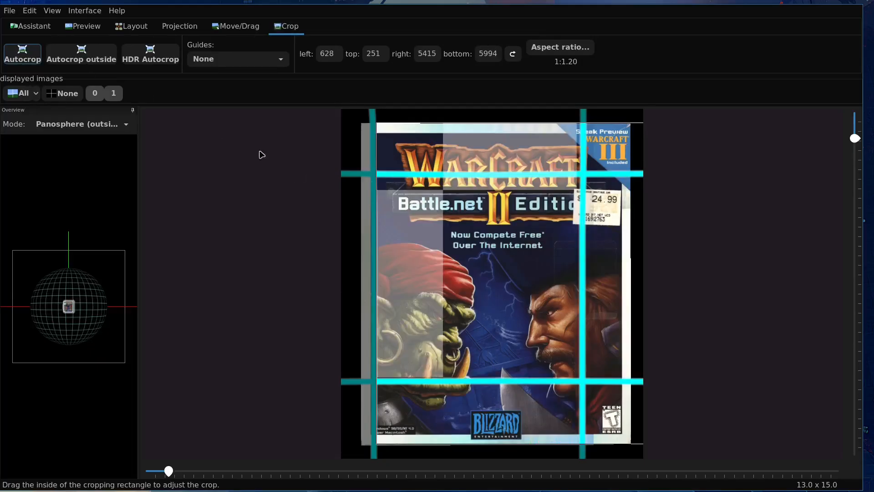
left_click(27, 57)
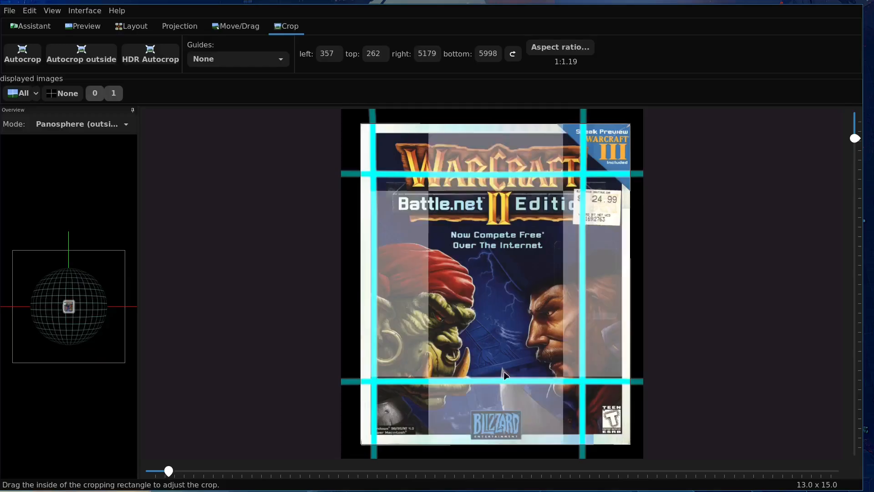
Create the panorama with exposure fused from stacks and from any arrangement, saving the project and output as front0 - front1.
left_click(39, 28)
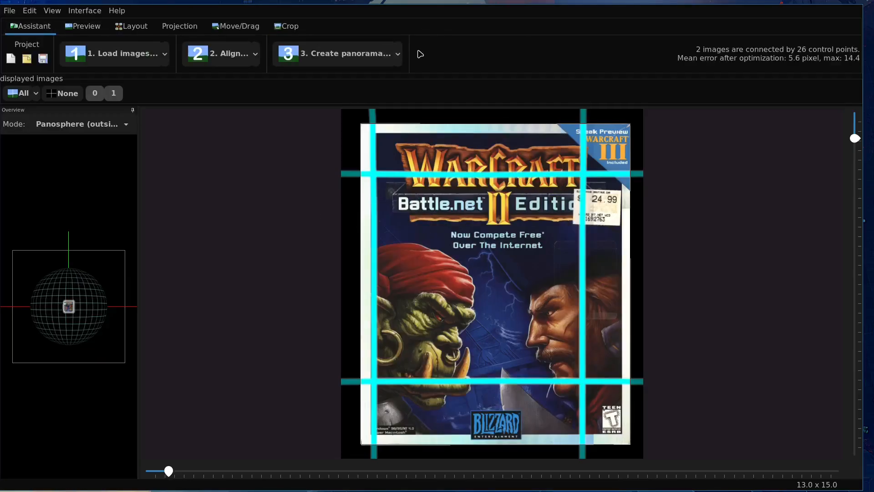
left_click(399, 54)
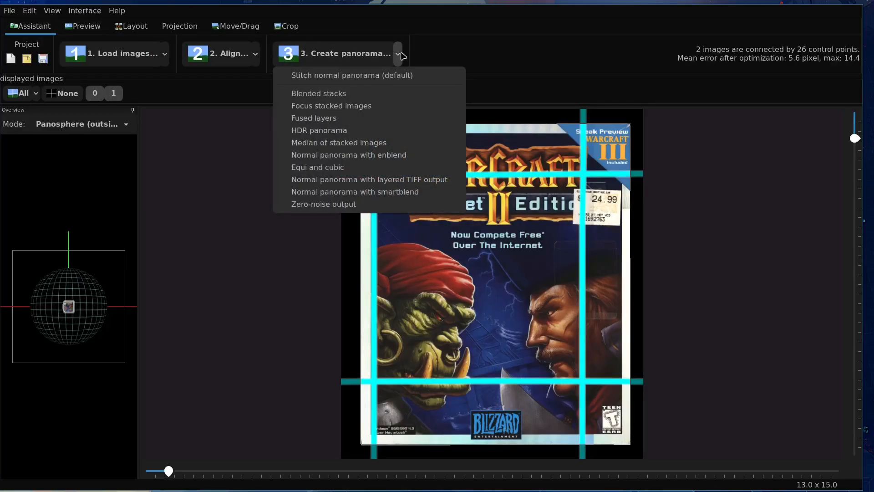
left_click(412, 203)
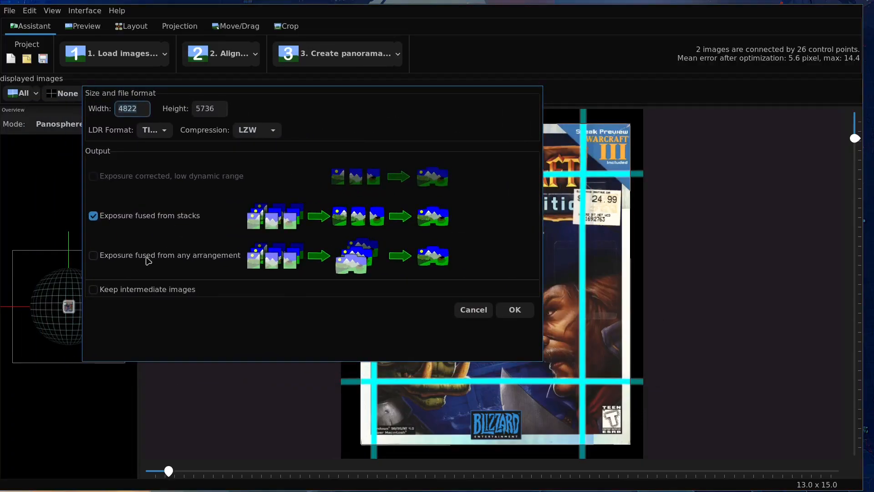
left_click(129, 256)
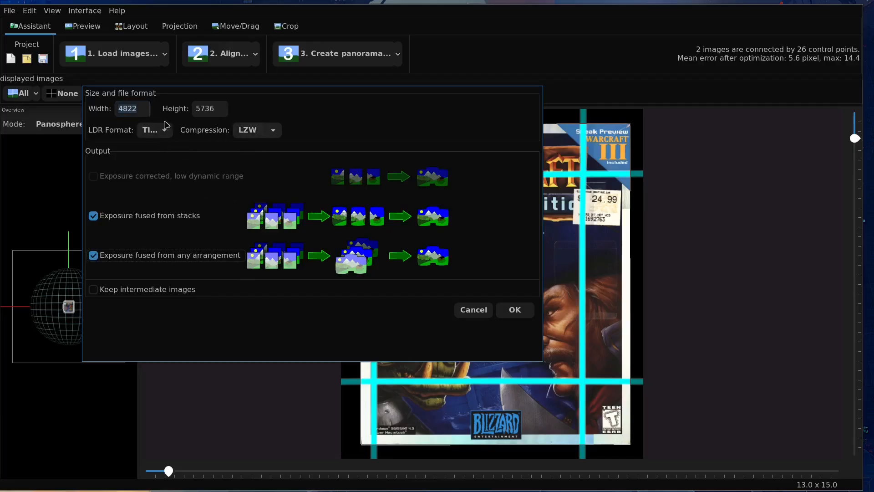
left_click(168, 131)
left_click(381, 120)
left_click(515, 310)
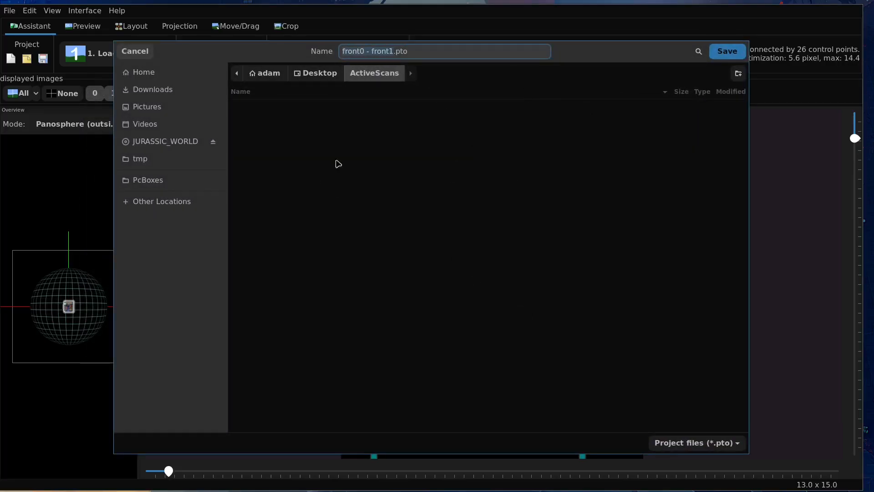
left_click(728, 59)
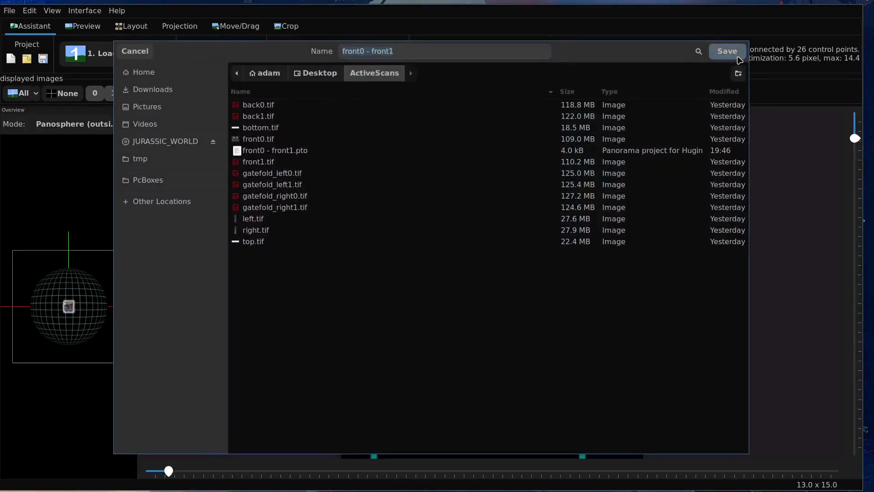
left_click(738, 56)
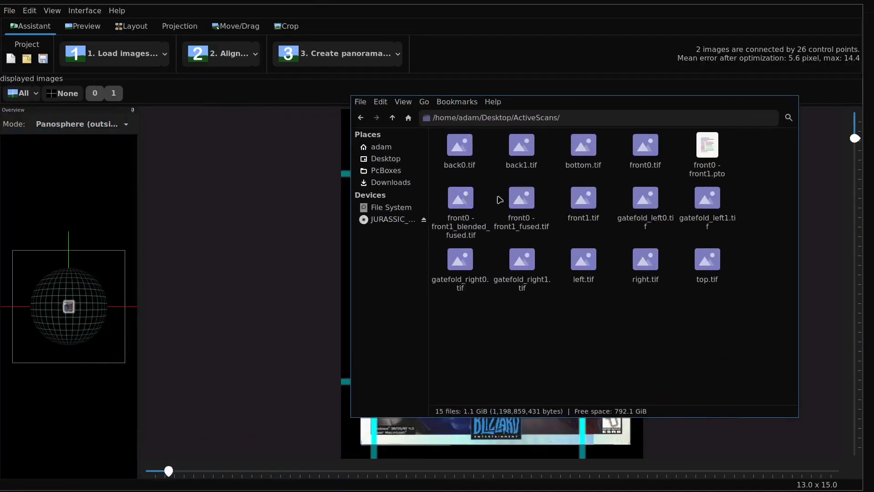
Open front0 - front1_blended_fused.tif from the ActiveScans folder in GIMP and inspect the stitched cover up close.
left_click(522, 198)
left_click(458, 204)
left_click(512, 200)
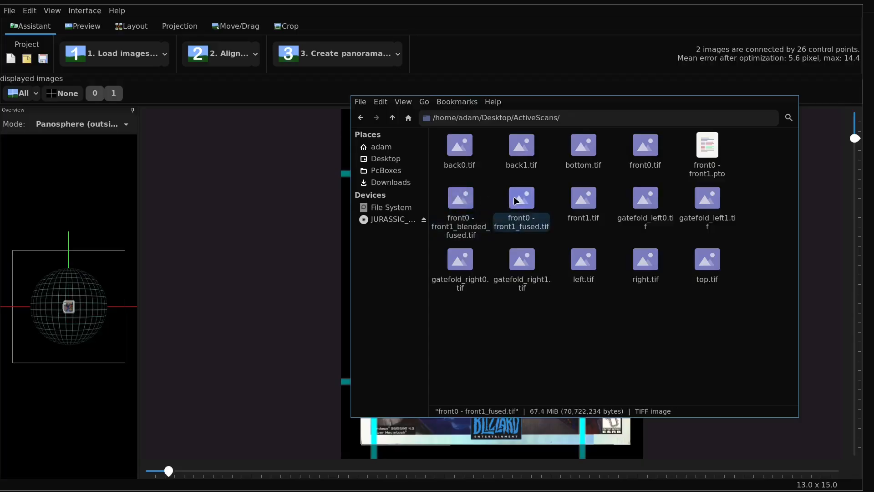
left_click(469, 207)
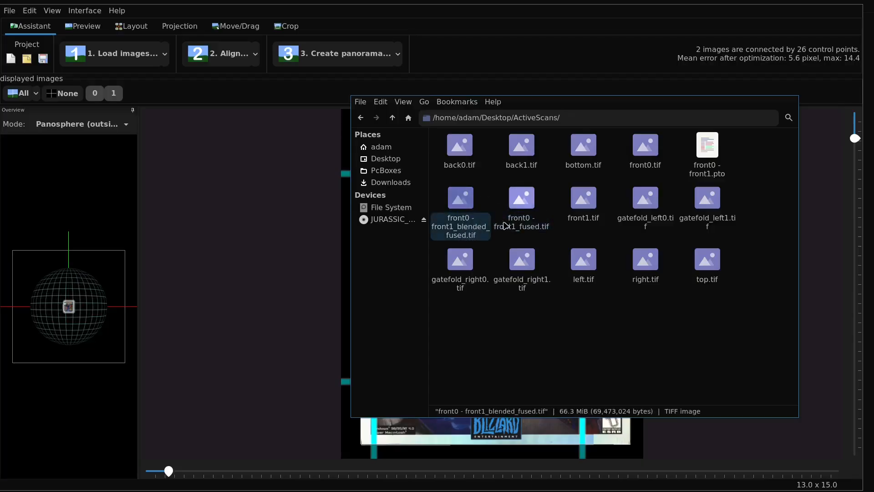
left_click(519, 207)
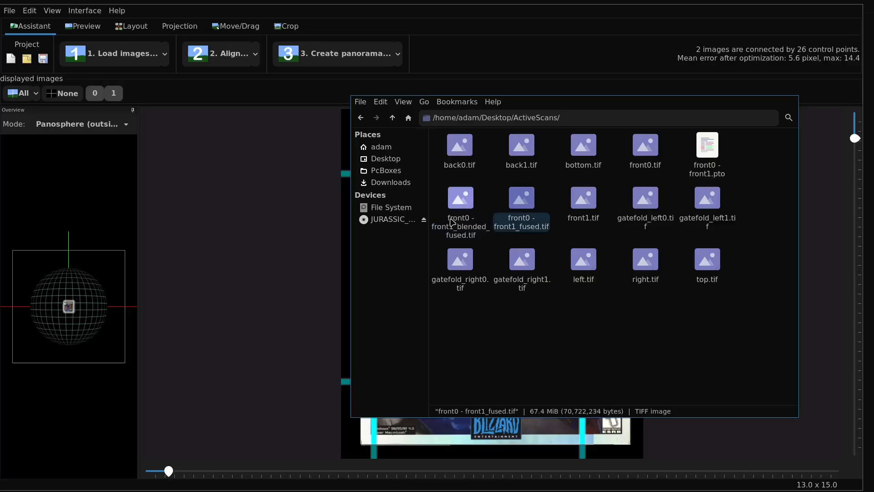
left_click(460, 210)
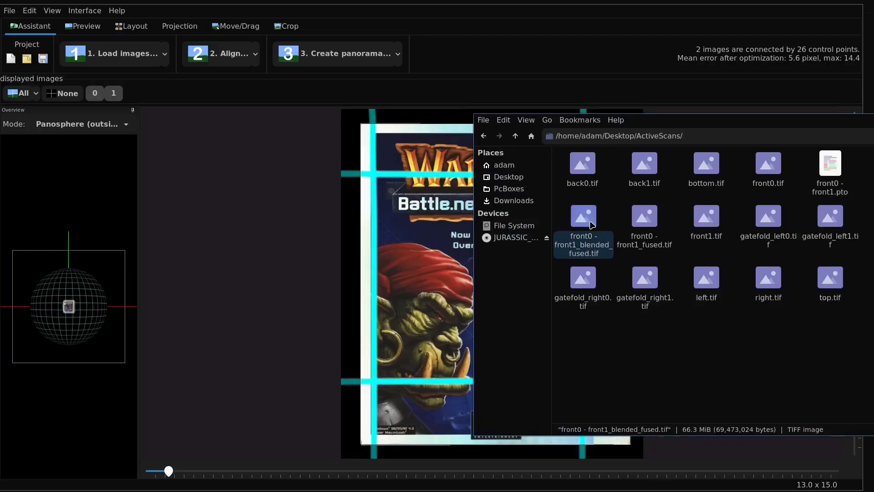
right_click(590, 219)
left_click(611, 225)
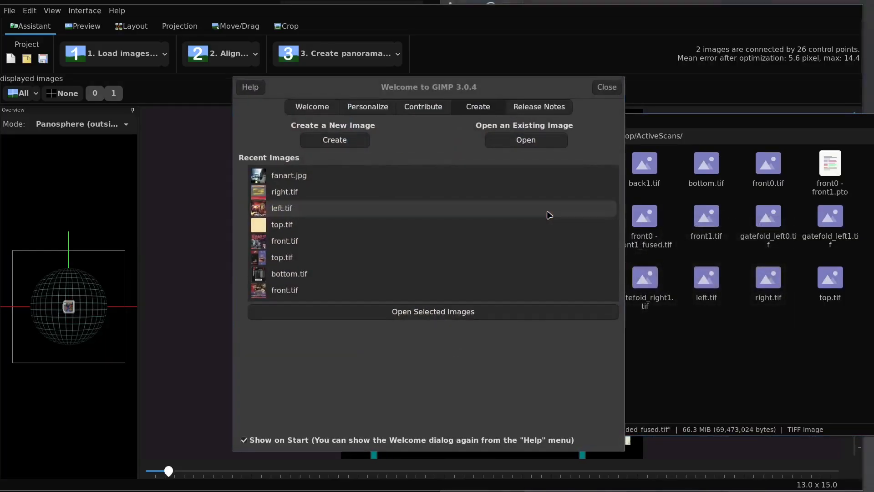
left_click(607, 87)
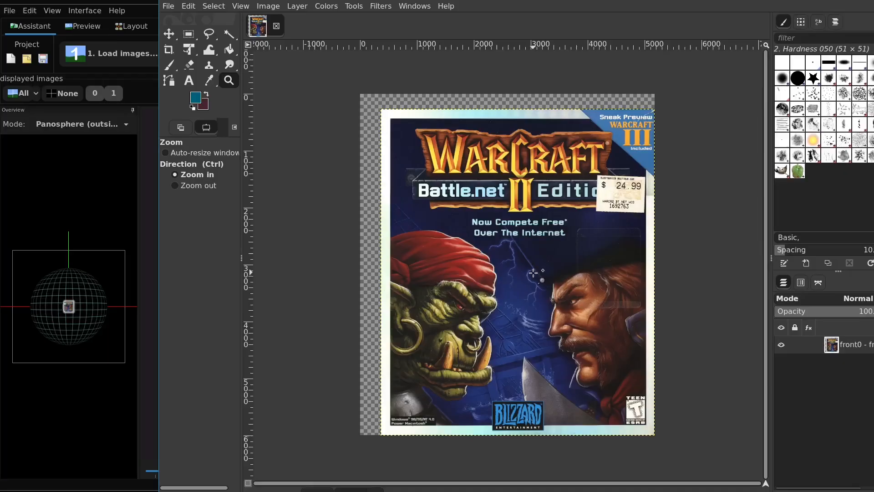
left_click(536, 279)
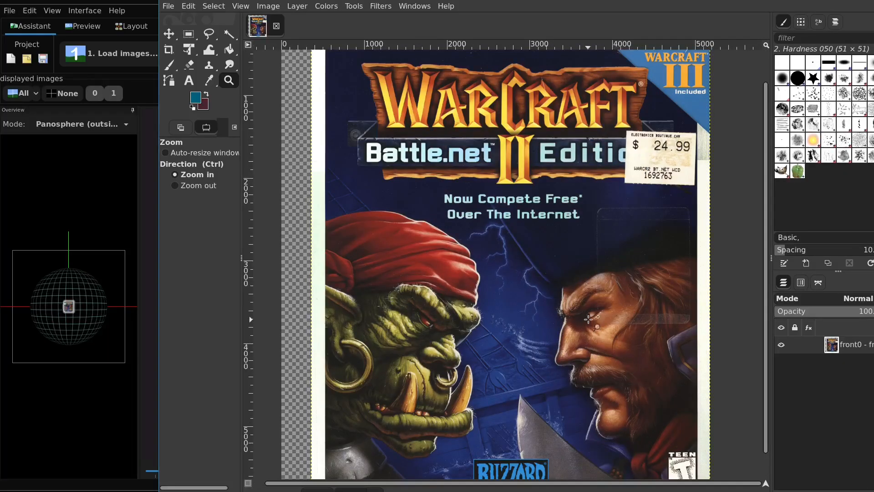
key("ctrl")
left_click(573, 311, "ctrl")
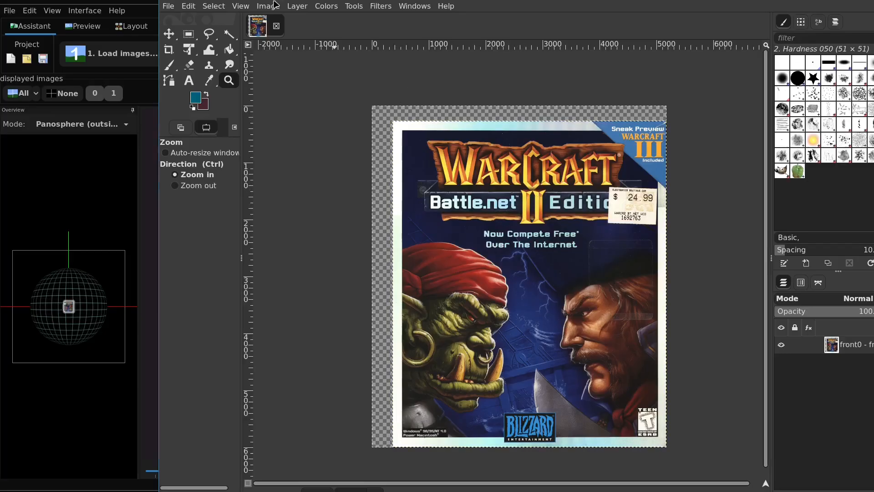
left_click(169, 7)
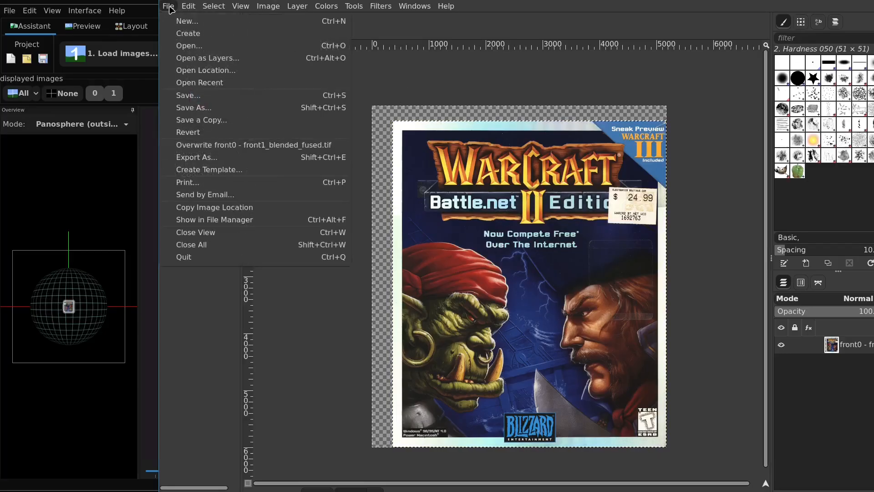
left_click(170, 7)
left_click(169, 7)
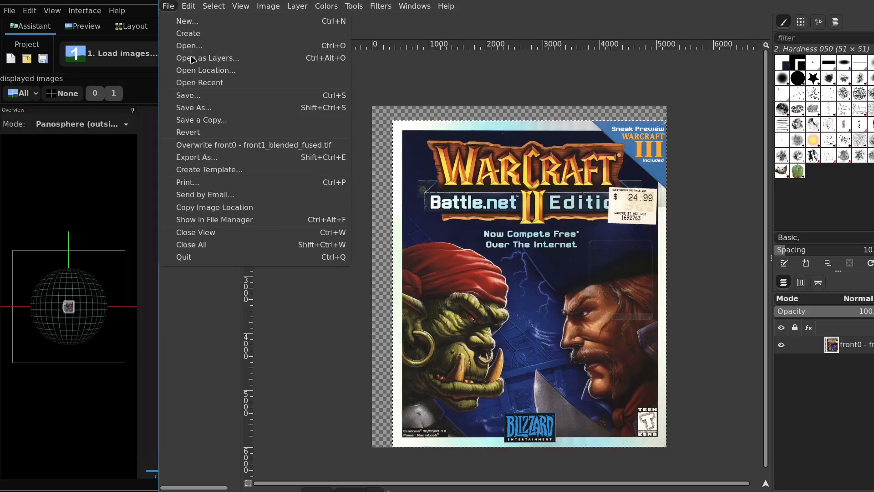
left_click(169, 6)
left_click(168, 7)
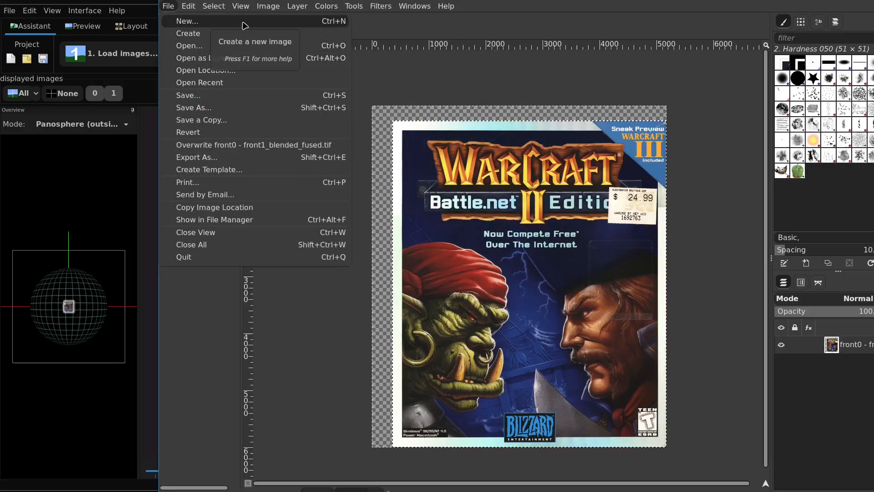
mouse_move(292, 87)
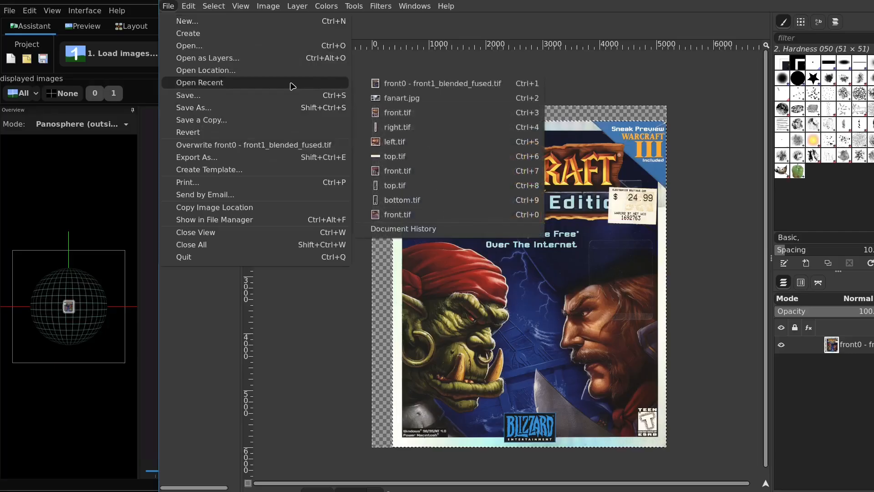
left_click(292, 21)
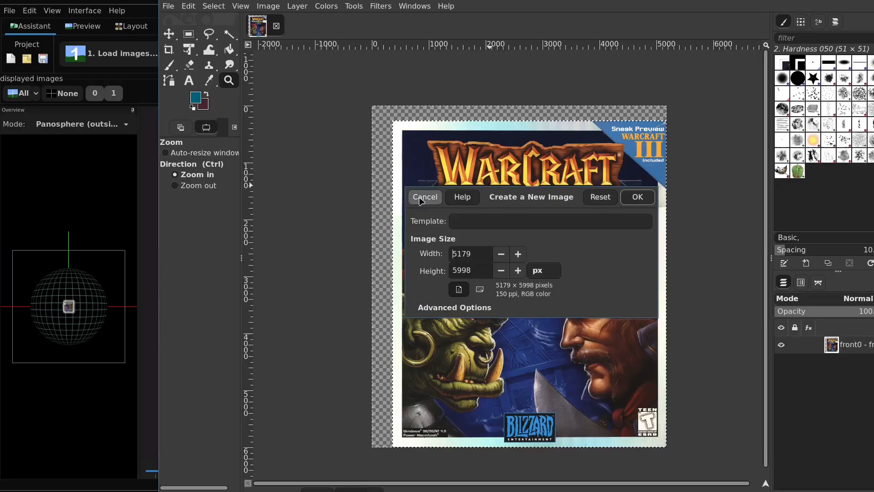
Create a new image from the clipboard copy of the stitched cover and crop it to its content.
left_click(168, 6)
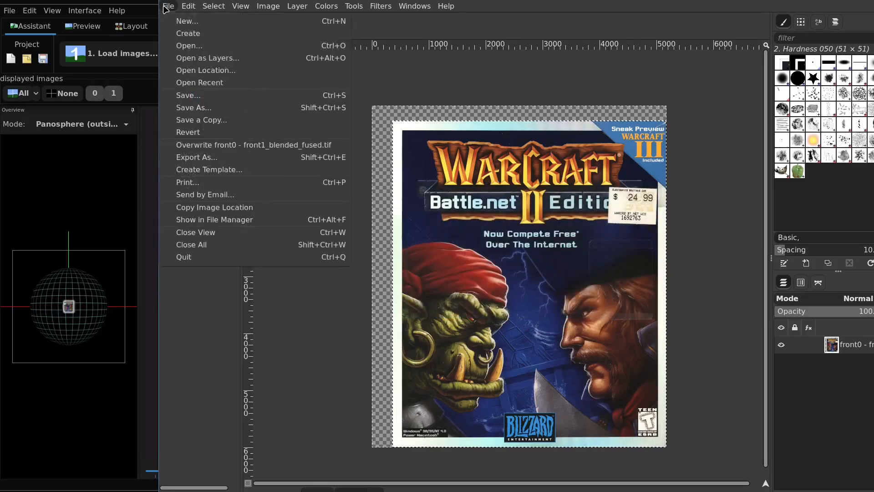
mouse_move(187, 33)
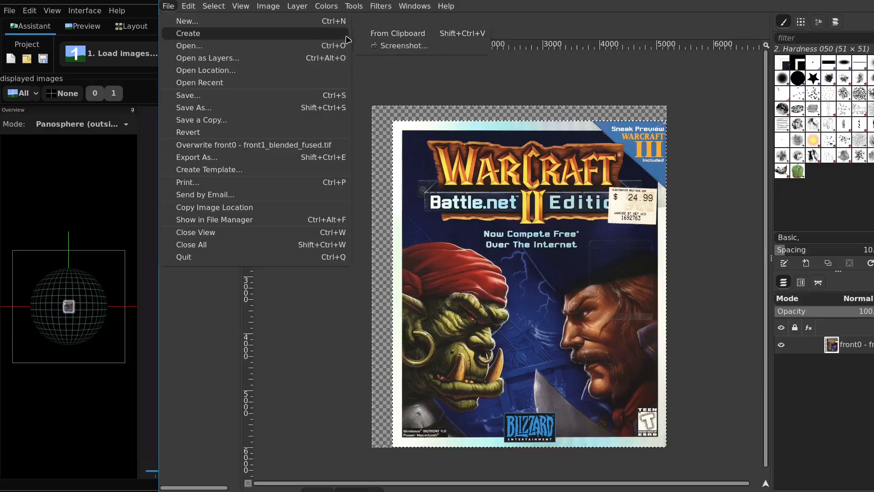
left_click(422, 35)
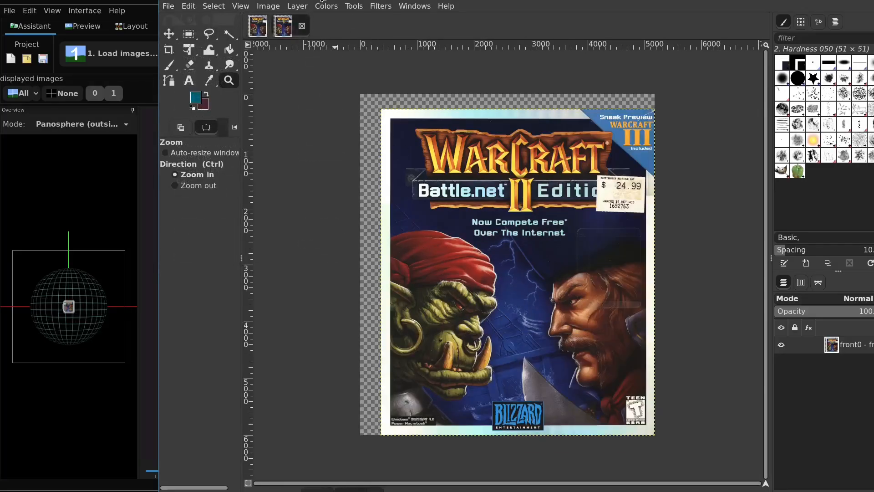
left_click(268, 7)
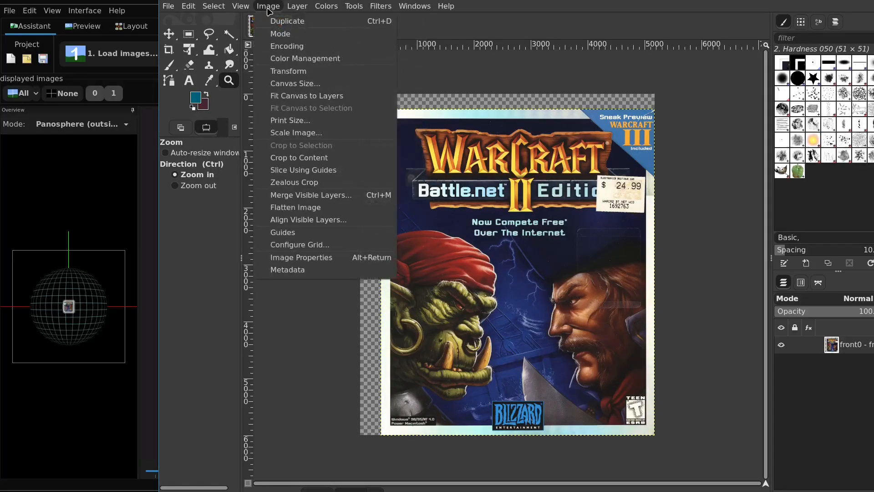
left_click(299, 158)
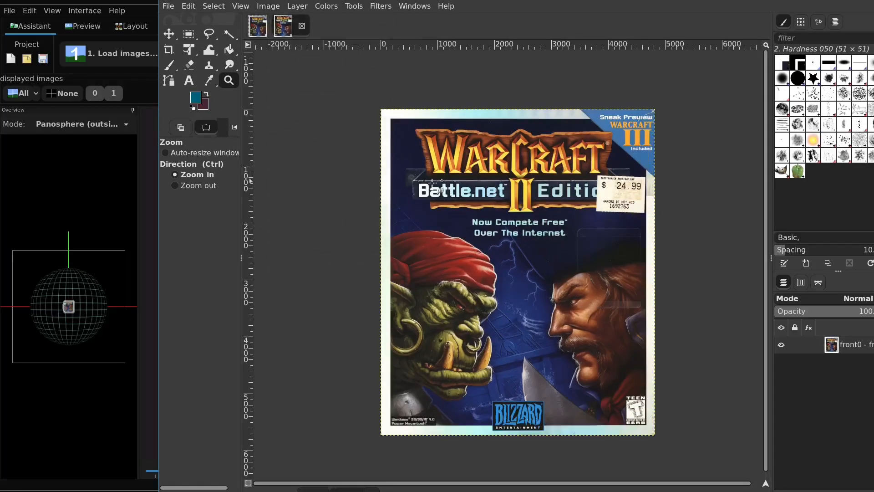
Examine the cropped cover up close around the lightning and the edge of the human's face.
left_click(550, 285)
left_click(548, 284)
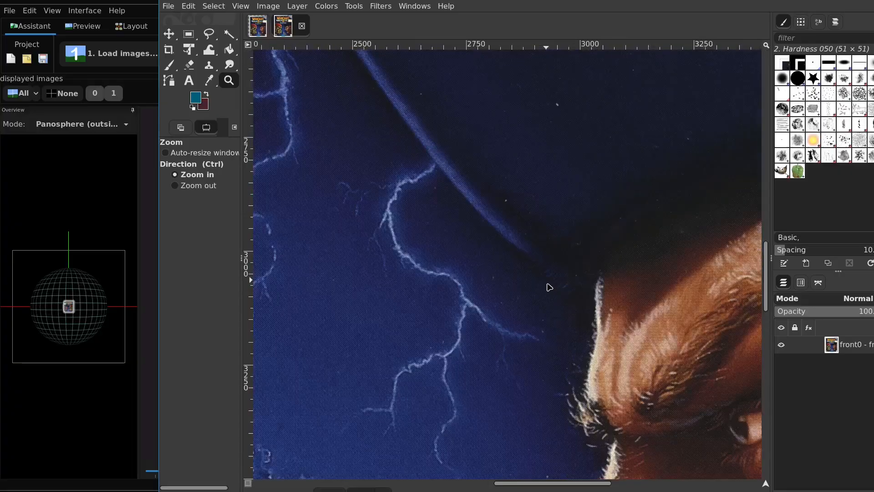
left_click(546, 281)
key("ctrl")
left_click(490, 305)
left_click(490, 304)
left_click(490, 304, "ctrl")
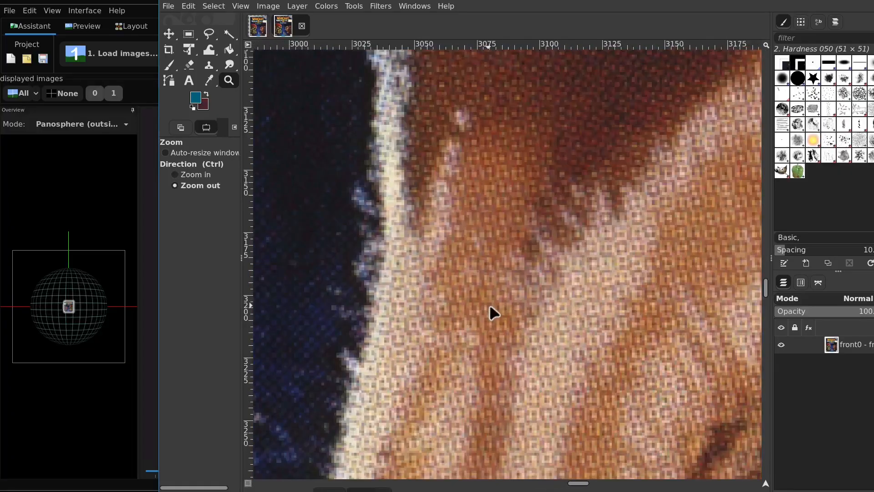
left_click(490, 307, "ctrl")
left_click(490, 309, "ctrl")
left_click(488, 309, "ctrl")
left_click(486, 309, "ctrl")
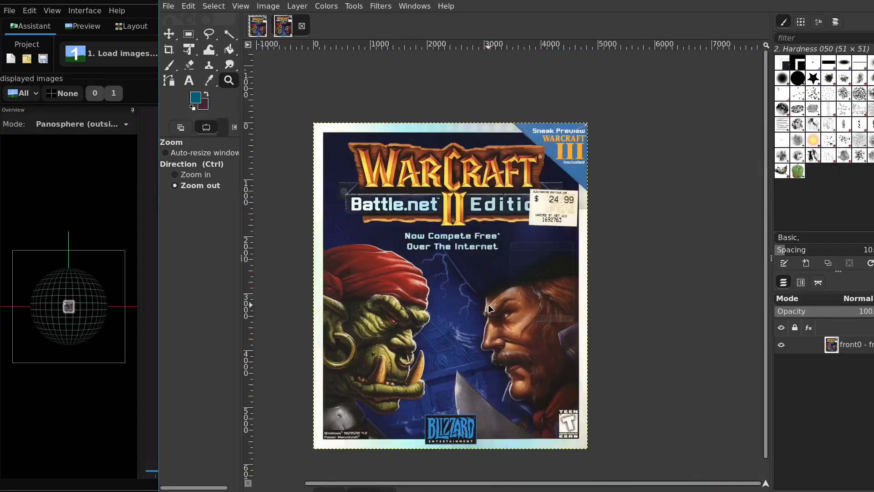
Set up an export of the cropped cover as front.tiff in the ActiveScans folder on the Desktop.
left_click(168, 6)
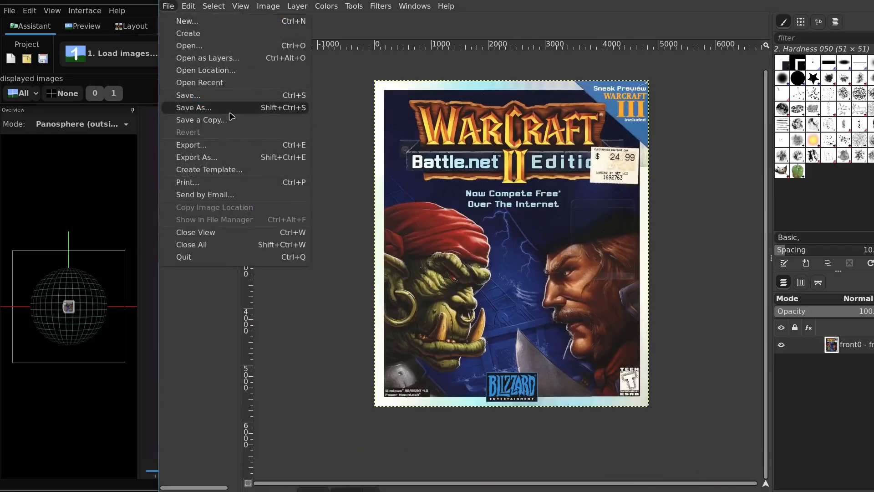
left_click(232, 157)
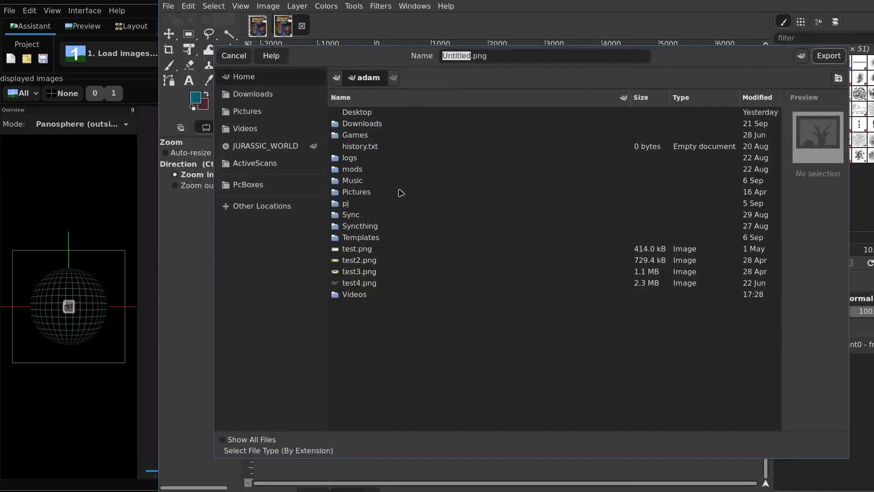
double_click(360, 112)
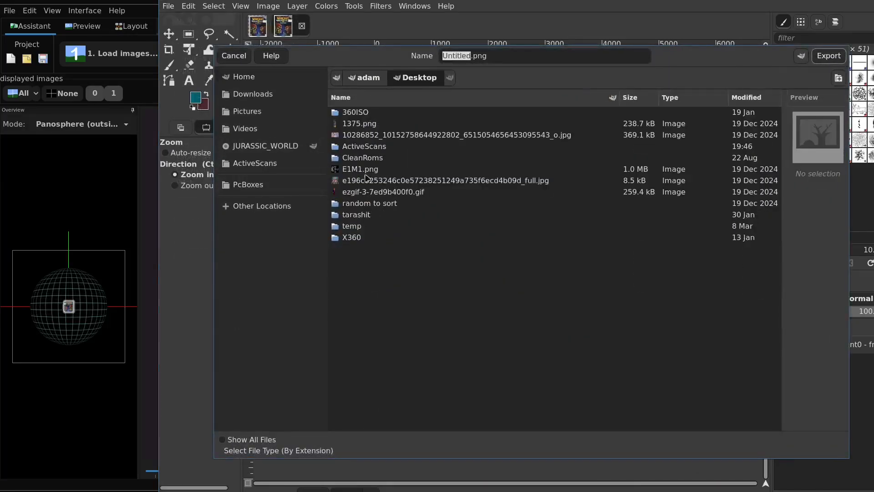
double_click(368, 151)
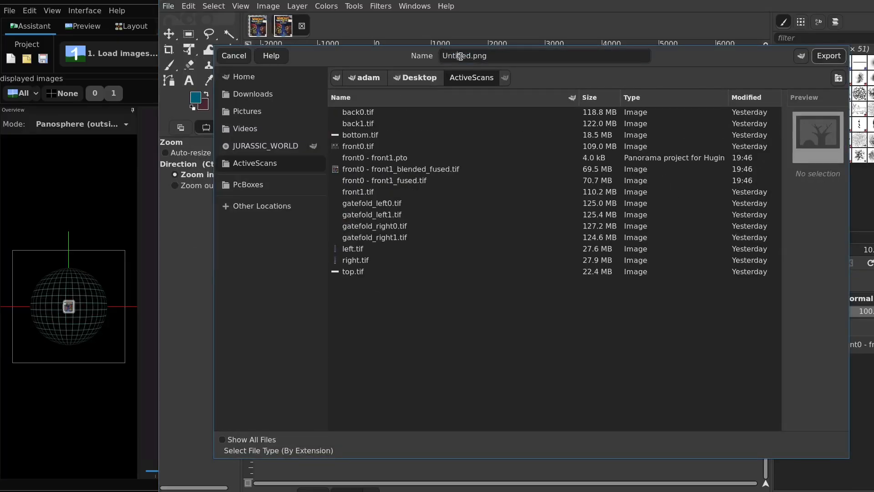
key("ctrl+a")
type("fronm")
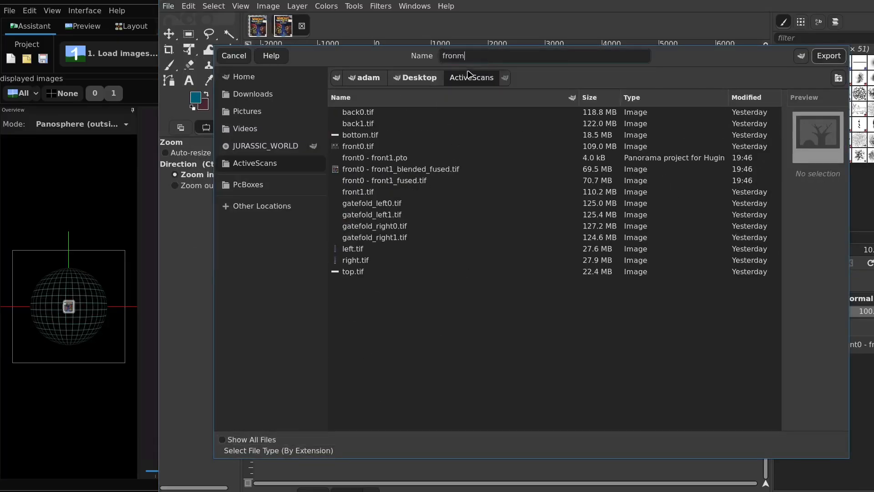
key("BackSpace")
type("t")
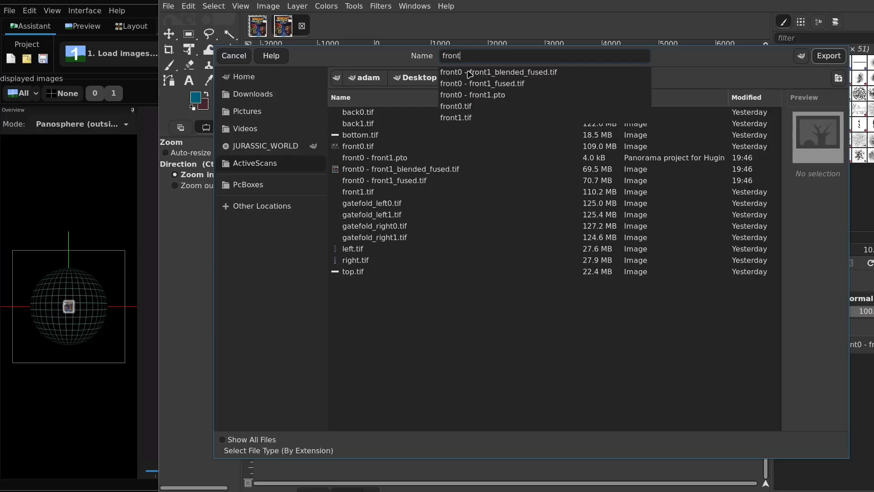
type(".t")
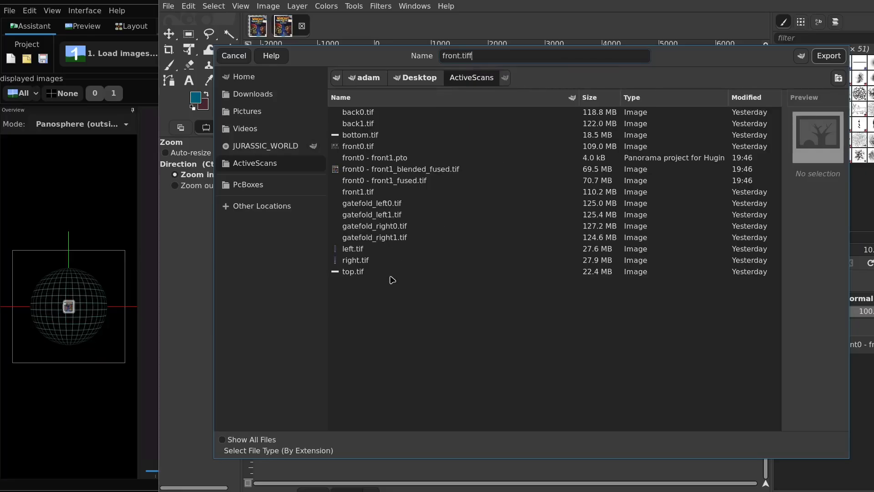
type("iff")
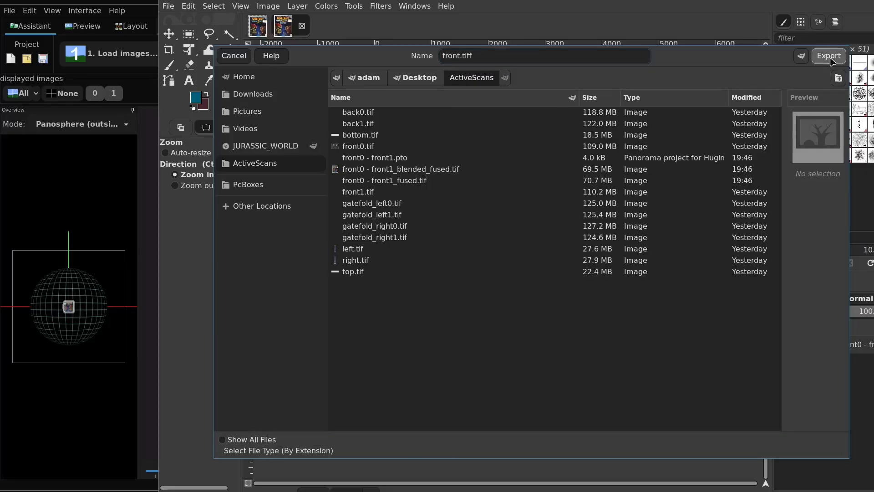
left_click(828, 55)
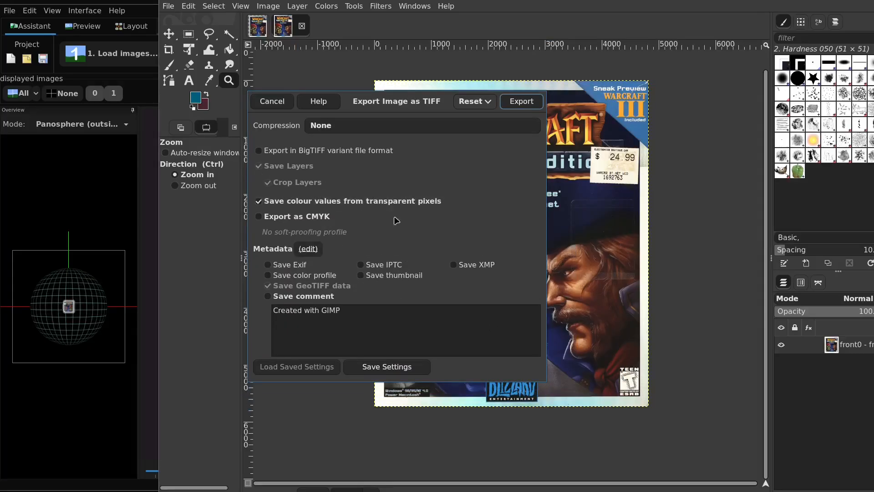
Set the TIFF compression to LZW and export the image.
left_click(476, 112)
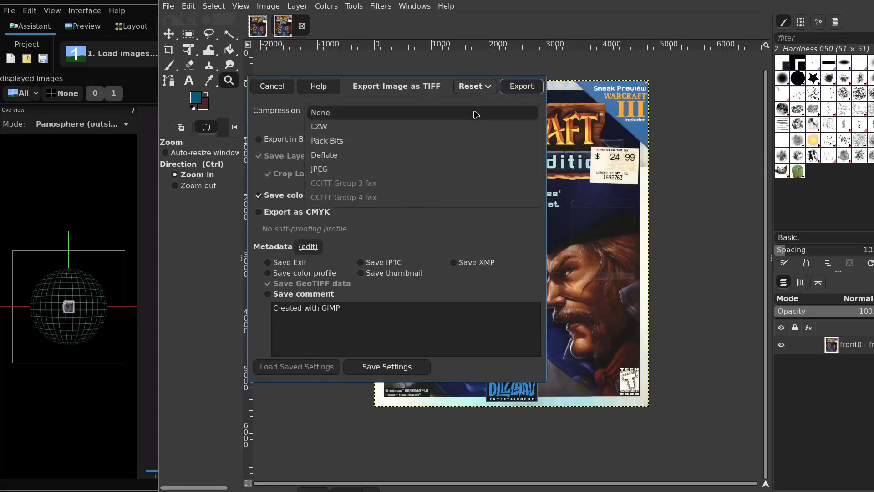
left_click(375, 127)
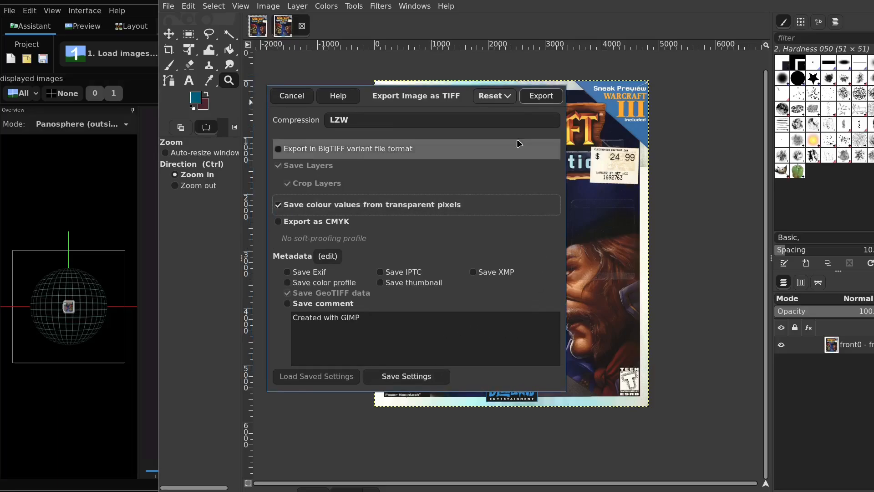
left_click(540, 96)
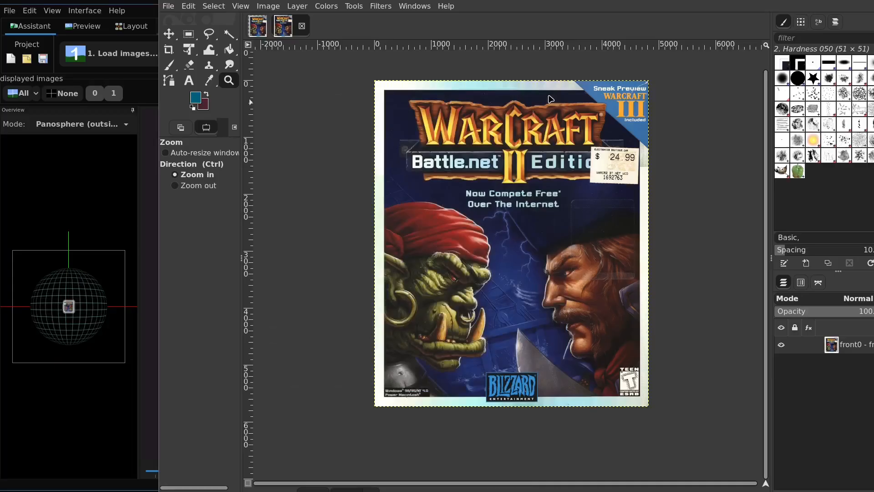
Open the exported front.tiff from the ActiveScans folder as a separate image.
left_click(169, 7)
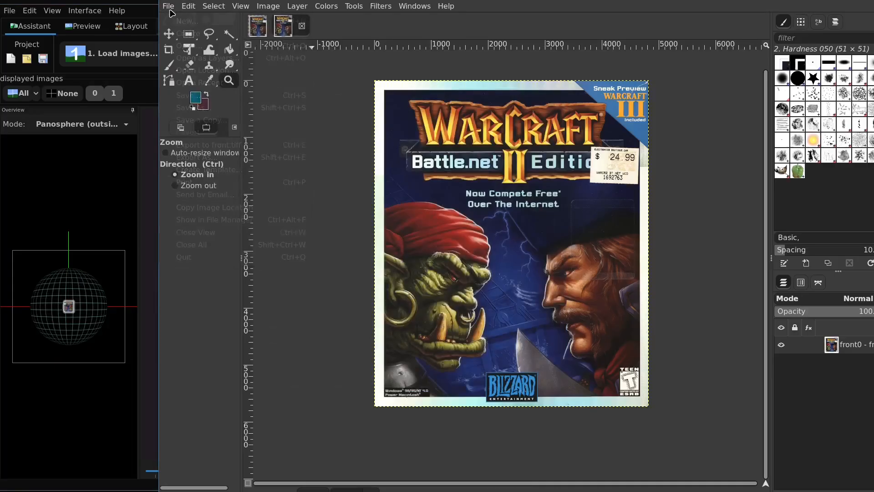
left_click(187, 45)
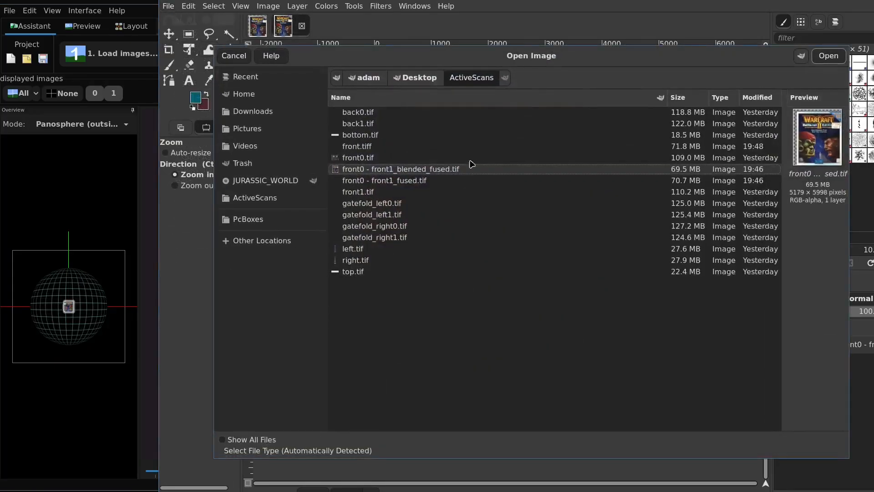
left_click(371, 150)
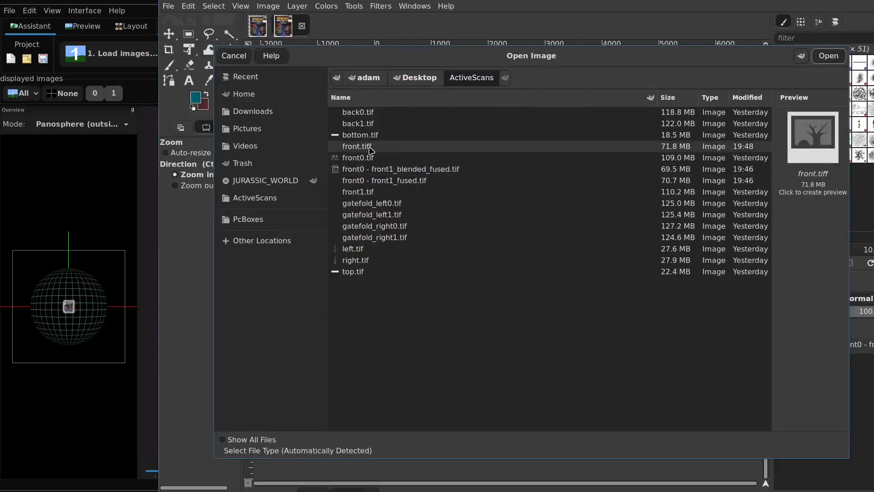
double_click(371, 151)
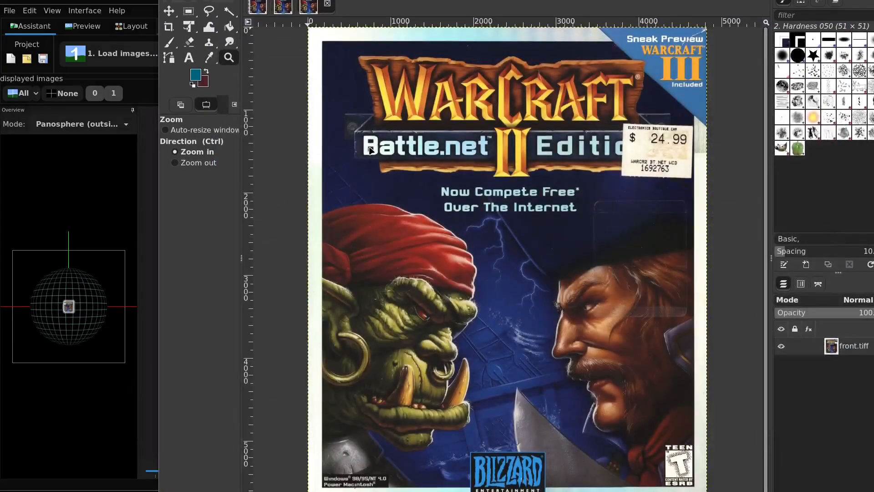